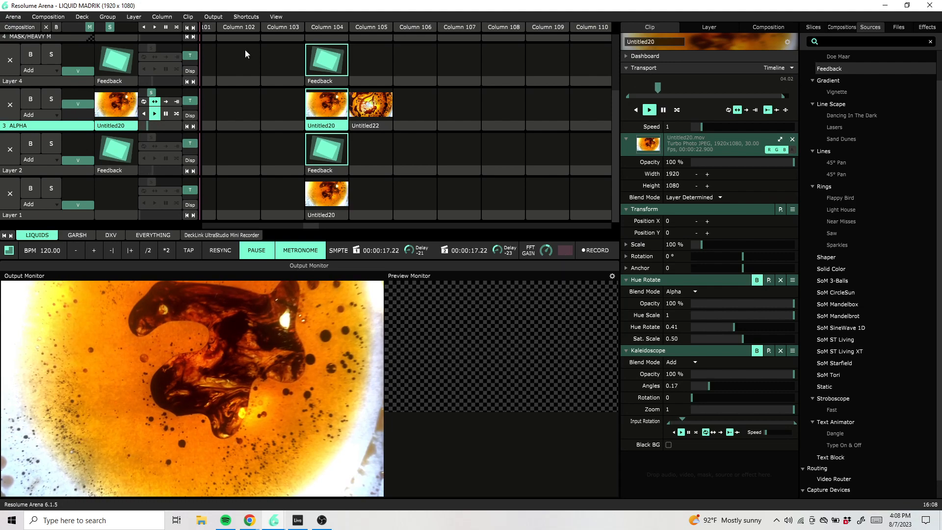
Select Layer 4's Feedback clip and test the layer by fading its opacity up and back down.
click(333, 67)
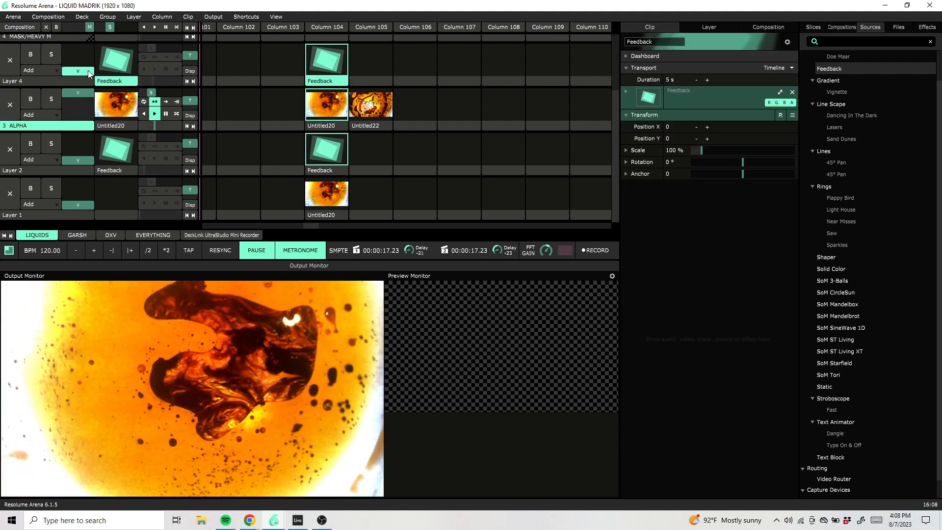
drag(89, 71, 89, 58)
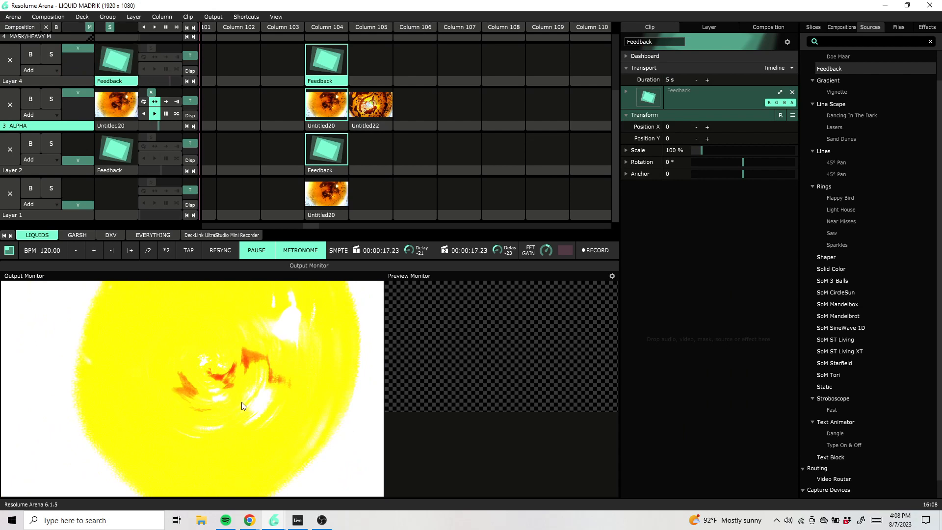
drag(68, 54, 67, 74)
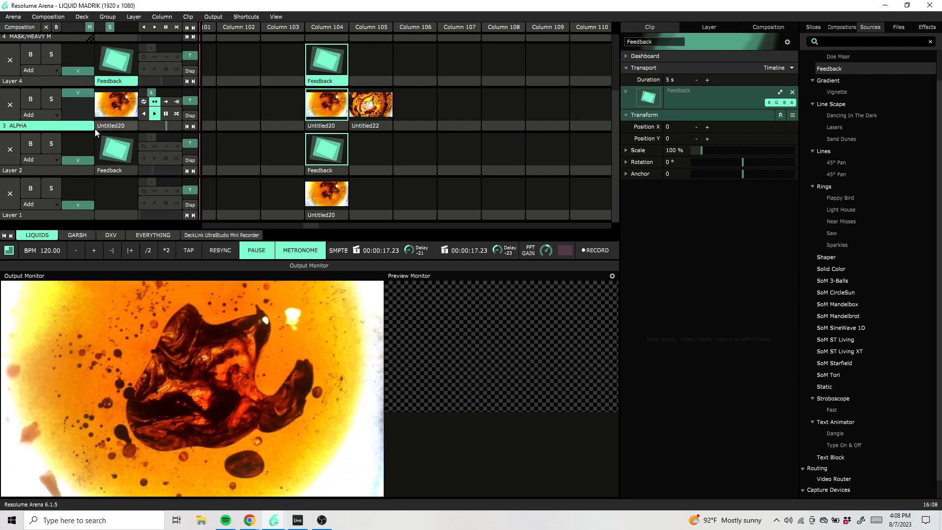
Set Layer 4's blend mode to Luma Key and fade the layer up.
click(48, 71)
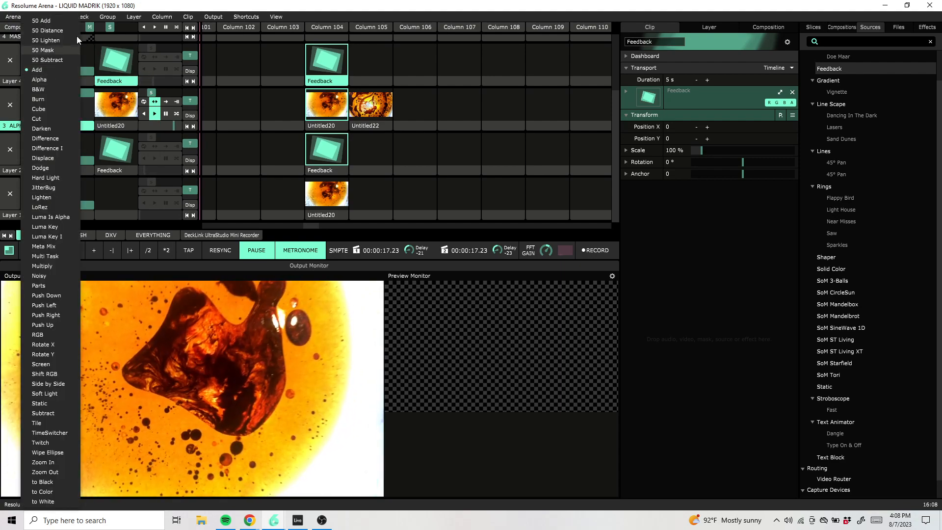
click(41, 69)
click(52, 70)
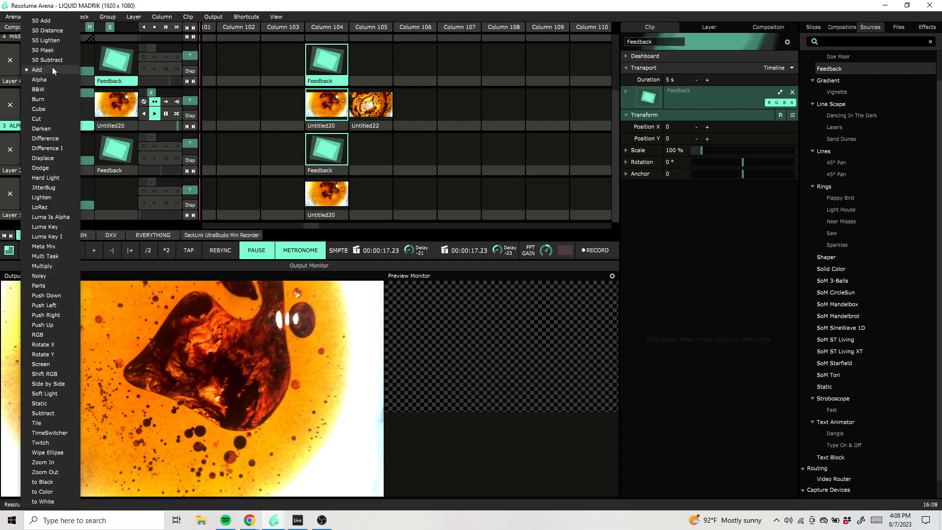
click(55, 238)
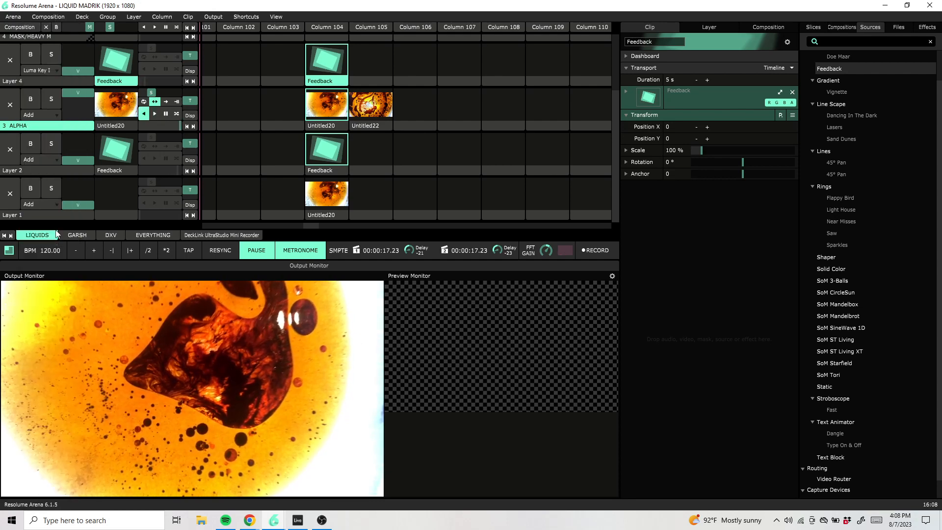
click(43, 72)
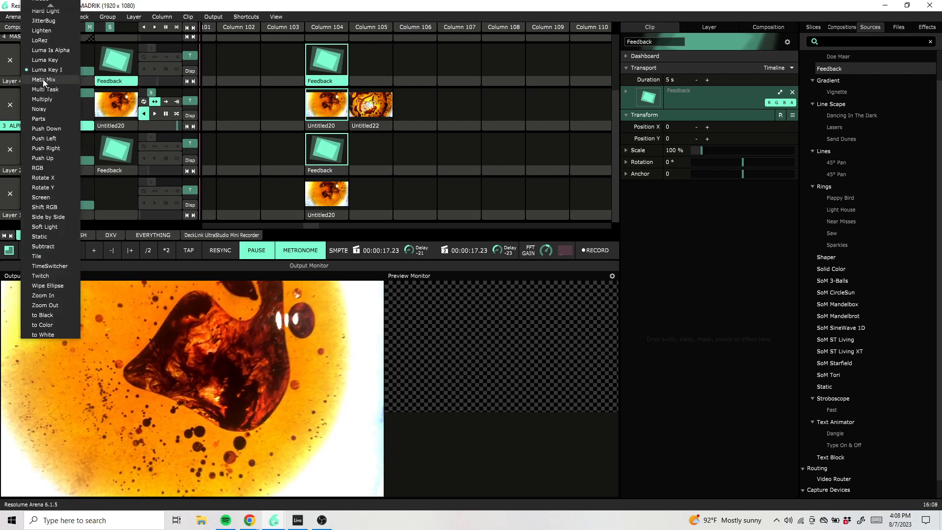
click(48, 55)
drag(85, 71, 88, 58)
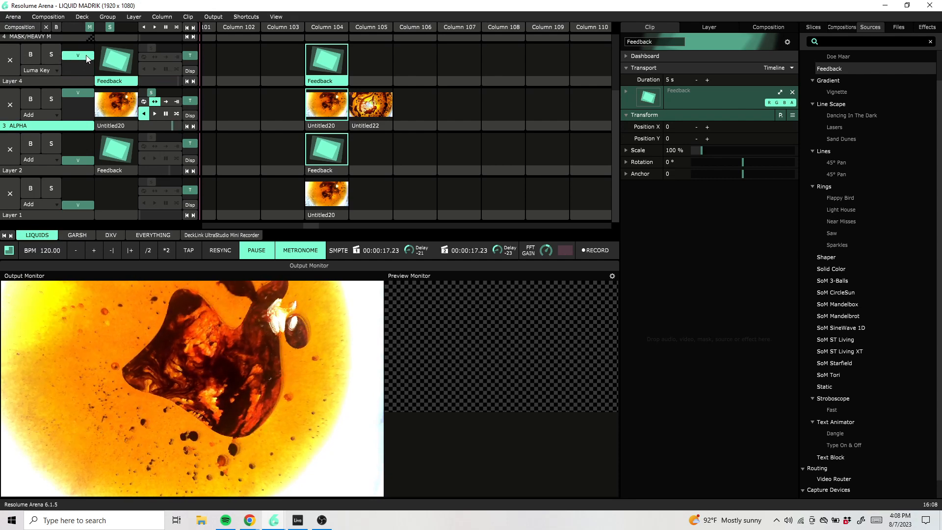
Fade out Layer 4 and set Layer 3's blend mode to Luma Key I with a reduced layer opacity.
click(39, 118)
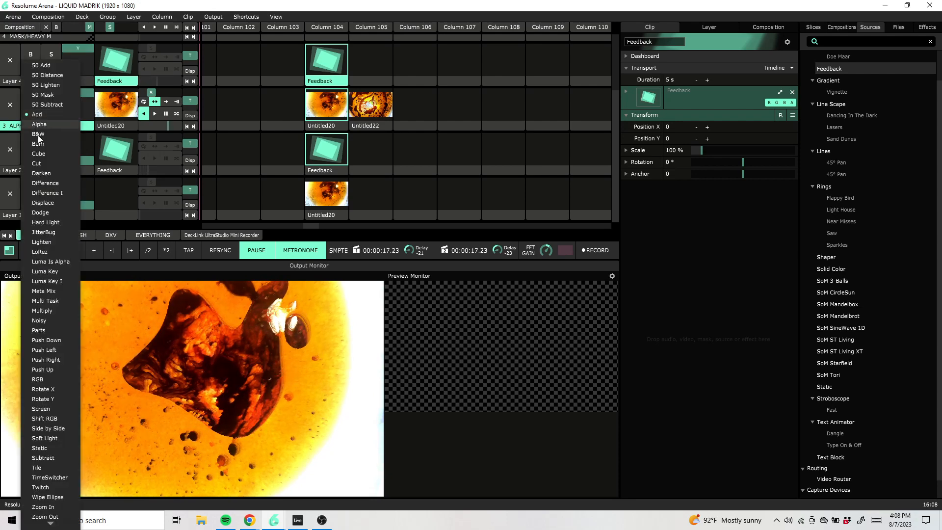
click(47, 272)
drag(69, 48, 83, 94)
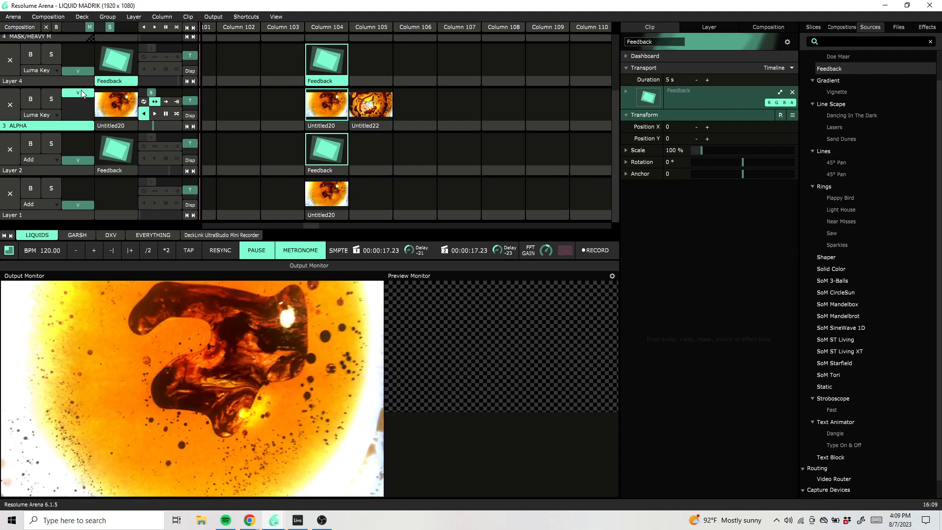
click(49, 117)
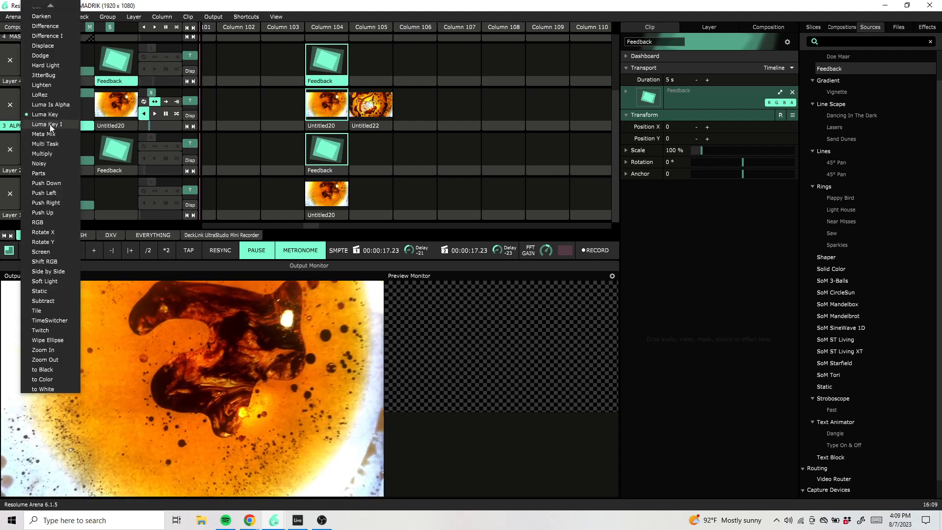
click(49, 125)
drag(87, 96, 88, 106)
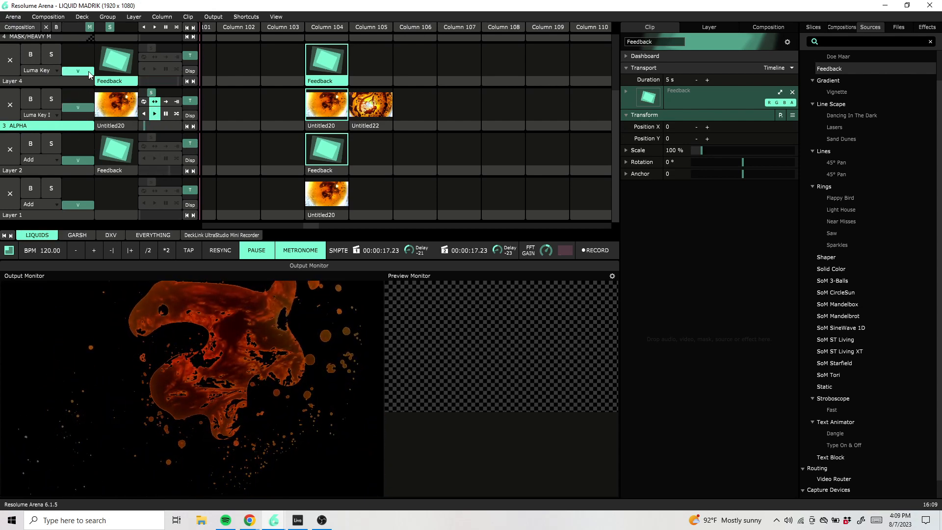
Fade Layer 4 up and set its Feedback clip's scale to 99%.
drag(88, 70, 88, 59)
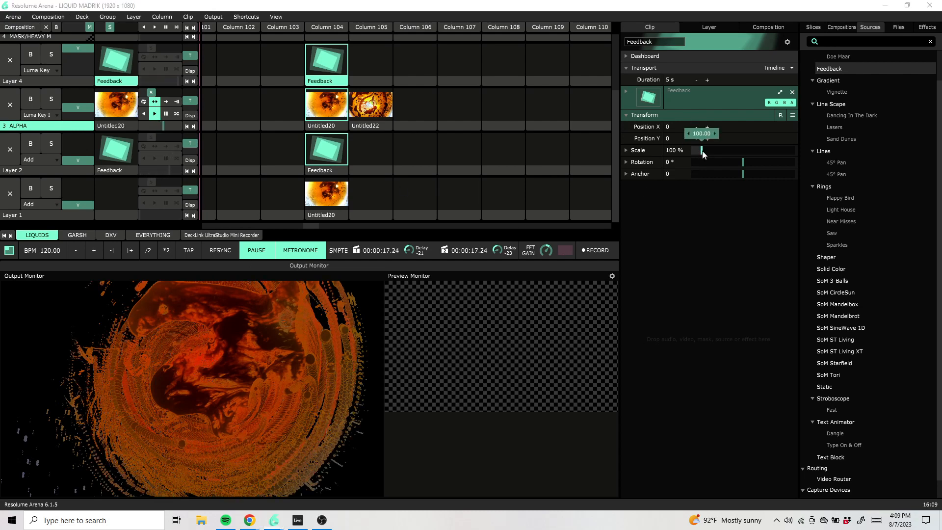
drag(691, 135, 688, 136)
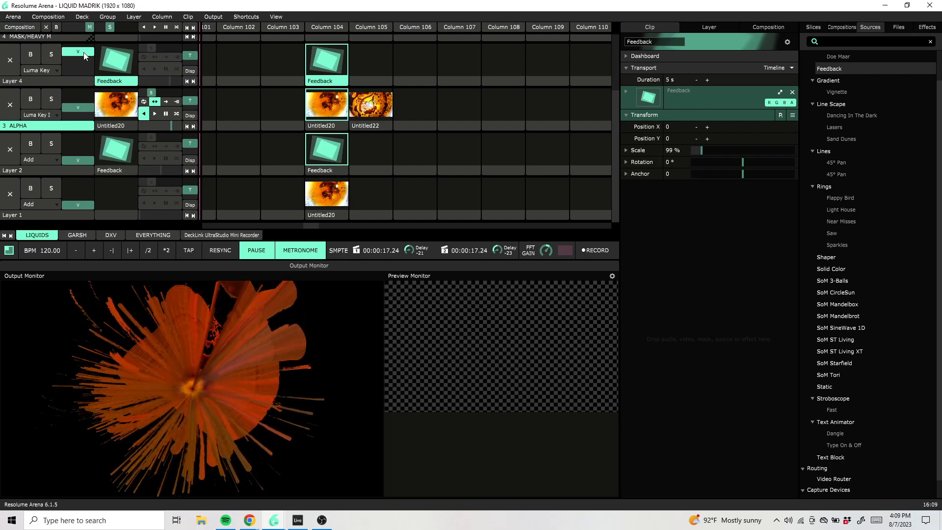
Fade out Layer 4, raising Layer 3's opacity slightly and Layer 2's opacity partway instead.
drag(85, 55, 82, 74)
drag(84, 108, 83, 104)
drag(82, 151, 82, 147)
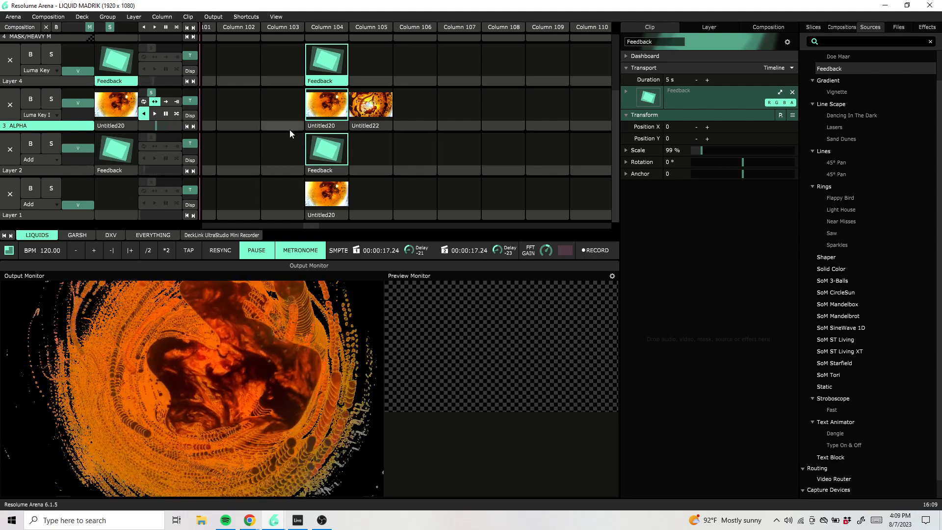
Set the scale of Layer 2's Feedback clip to 98%.
click(332, 170)
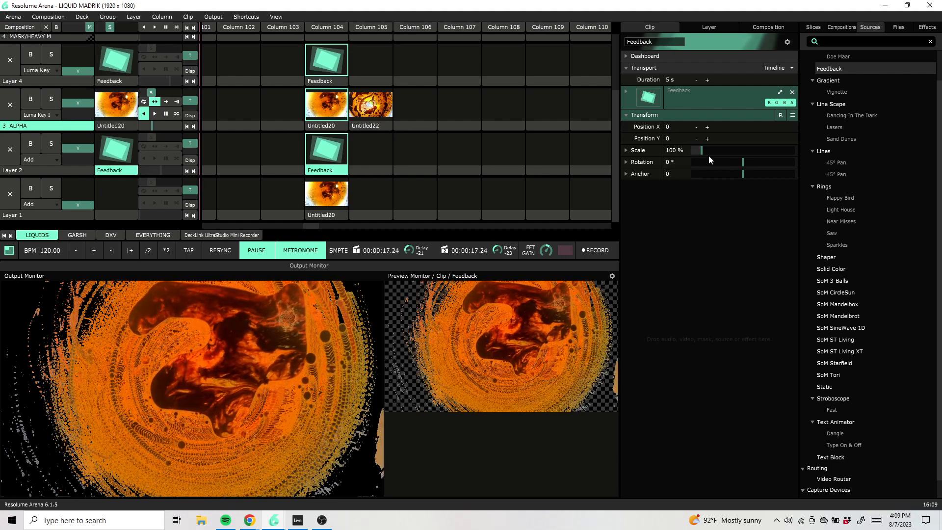
mouse_move(702, 151)
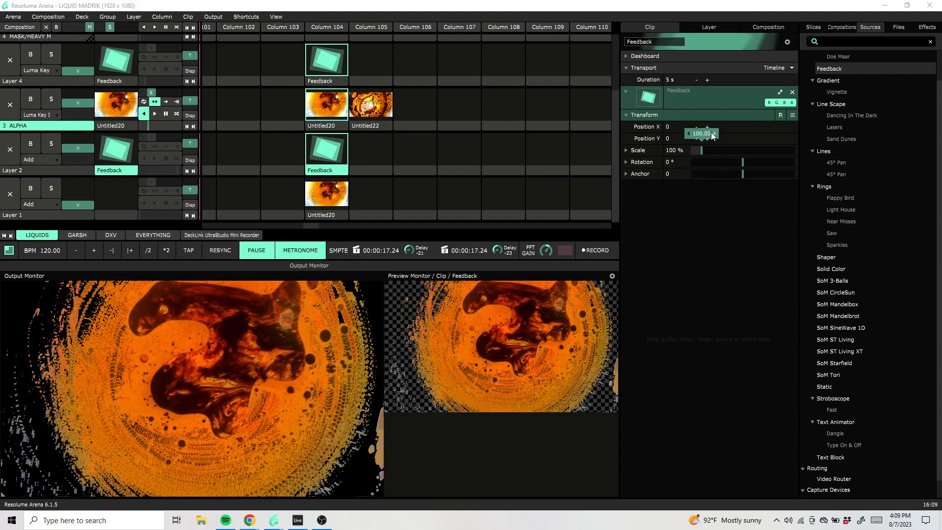
click(714, 134)
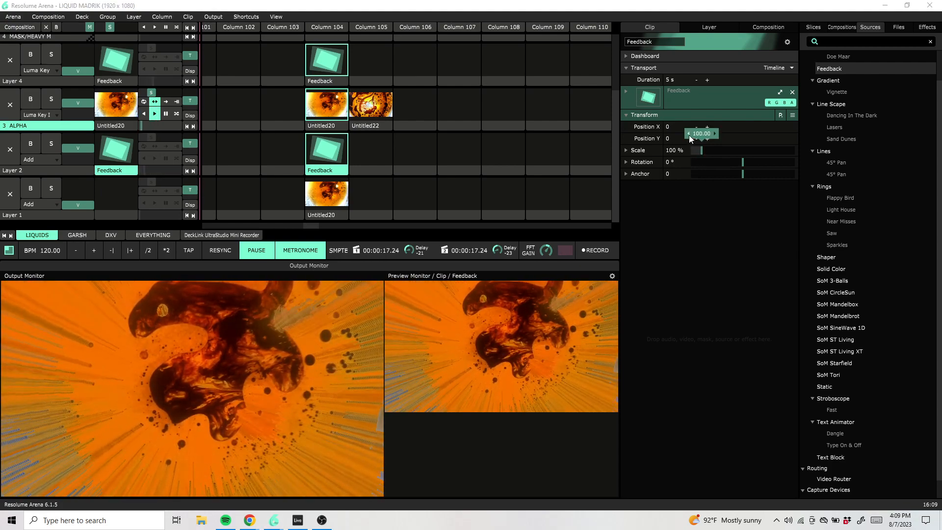
click(689, 134)
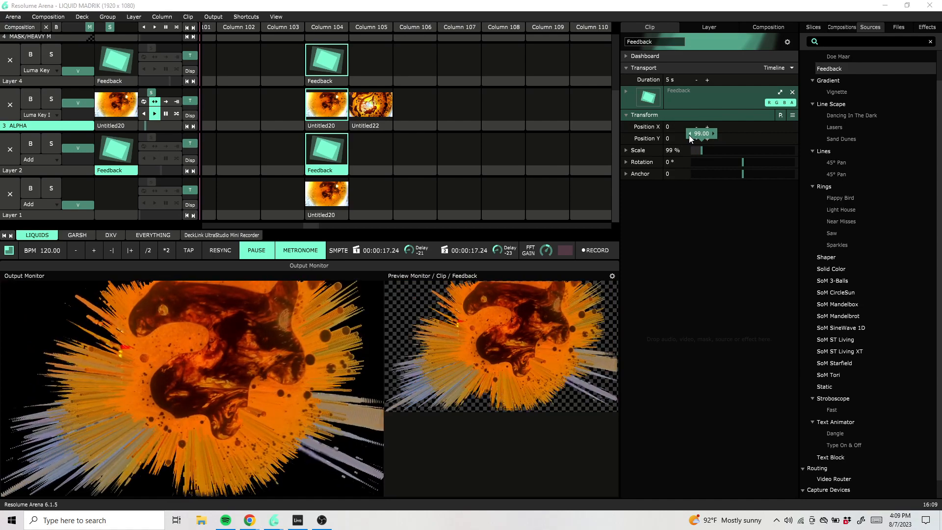
click(689, 134)
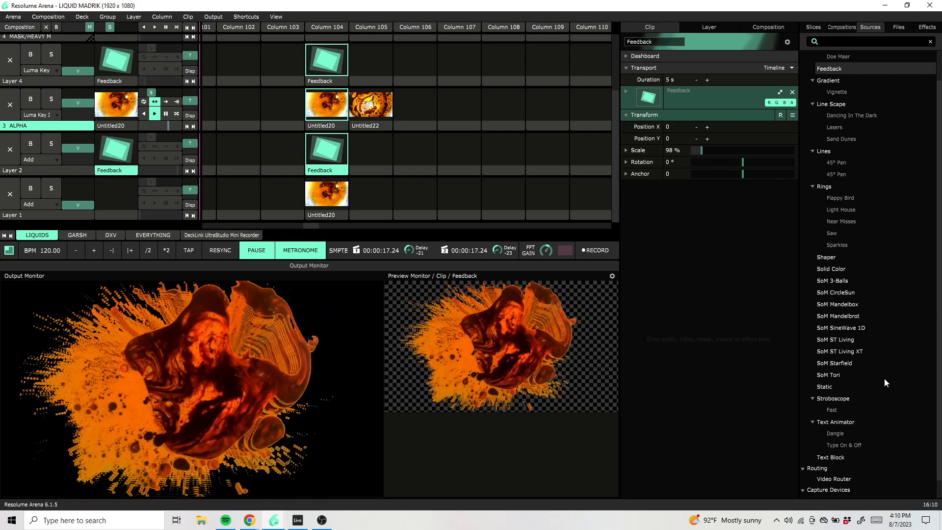
Add the Hue Rotate effect to Layer 2's Feedback clip.
scroll(884, 378, up, 2)
click(927, 27)
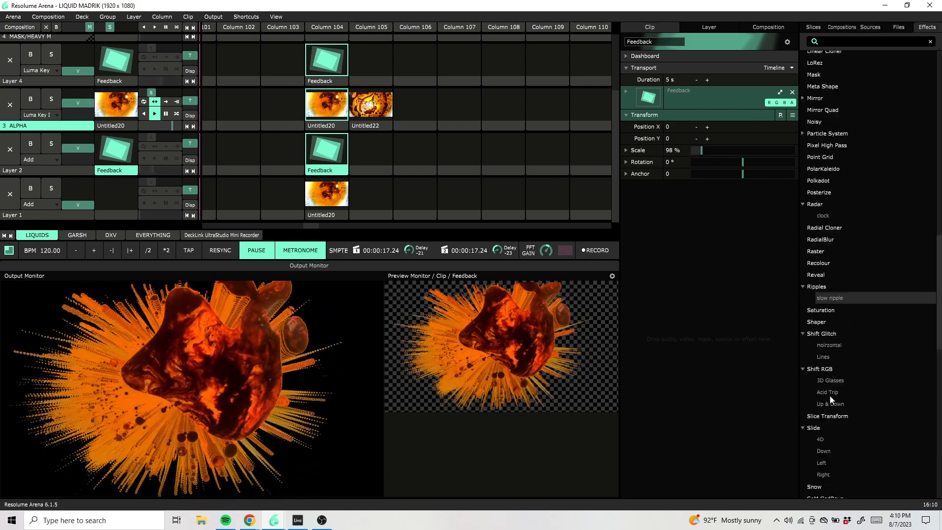
scroll(839, 395, down, 9)
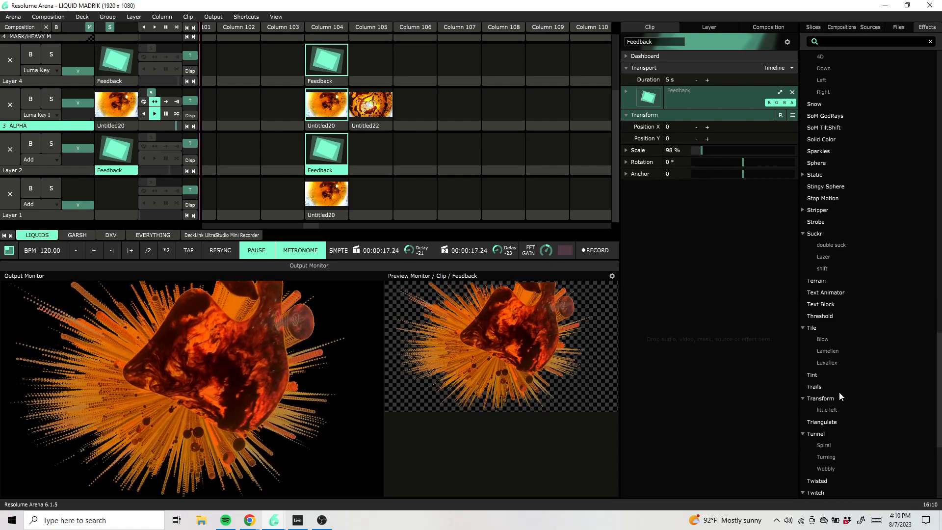
scroll(840, 392, up, 3)
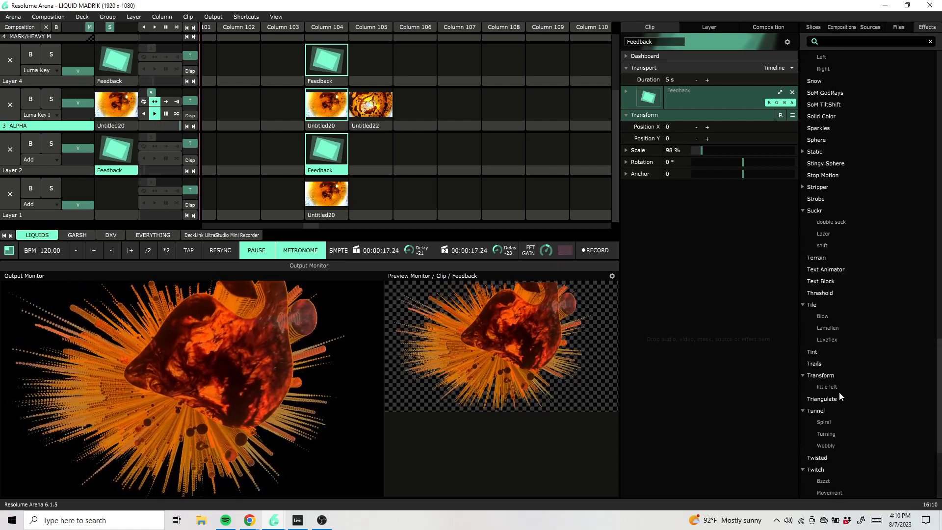
scroll(839, 391, up, 7)
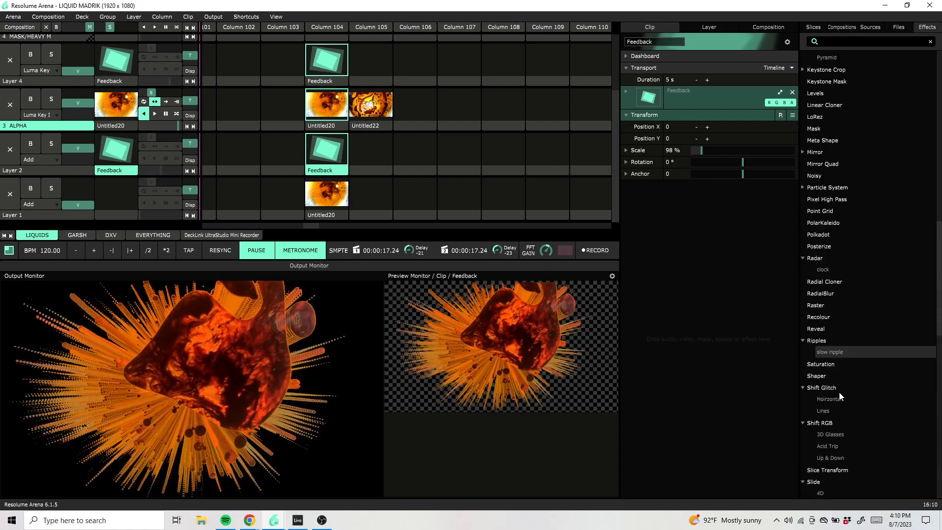
scroll(841, 383, up, 4)
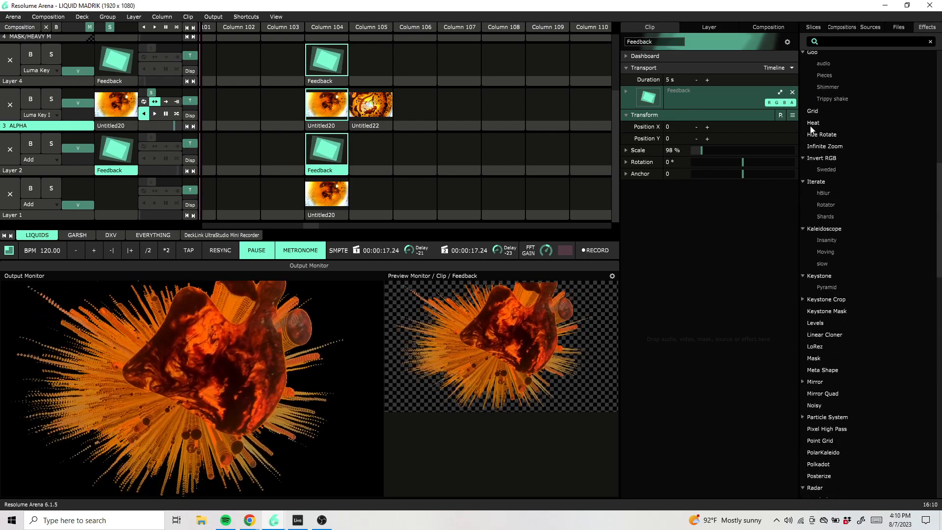
drag(820, 135, 697, 235)
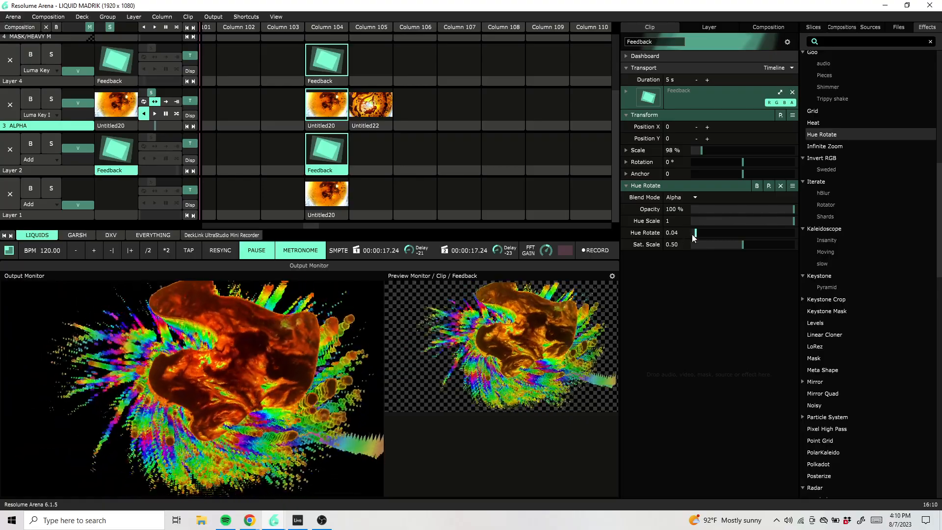
Animate the effect's Hue Rotate parameter over time and reduce the animation speed.
right_click(692, 234)
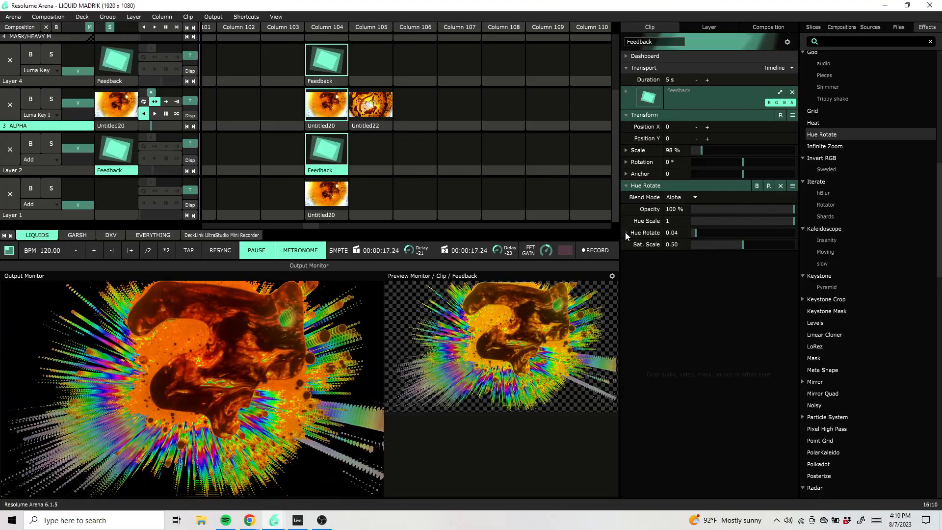
click(582, 267)
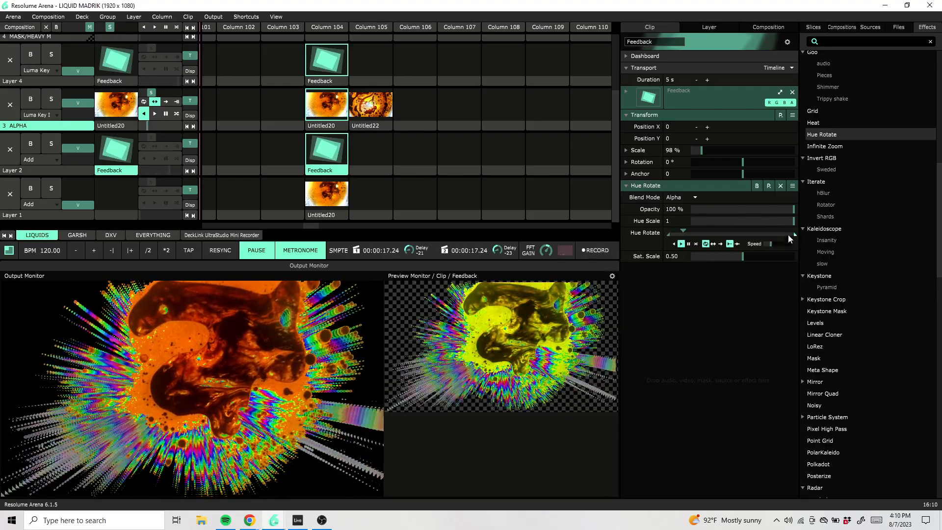
drag(772, 244, 763, 254)
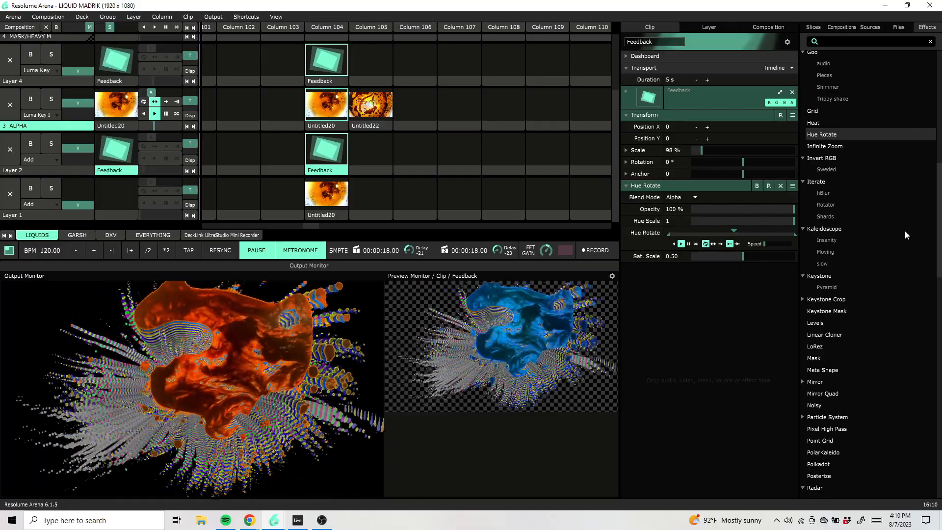
Try the Goo effect's Shimmer preset on Layer 2's Feedback clip with speed 0, X distortion 0.05 and Y distortion 0.06, and remove it.
scroll(829, 153, up, 5)
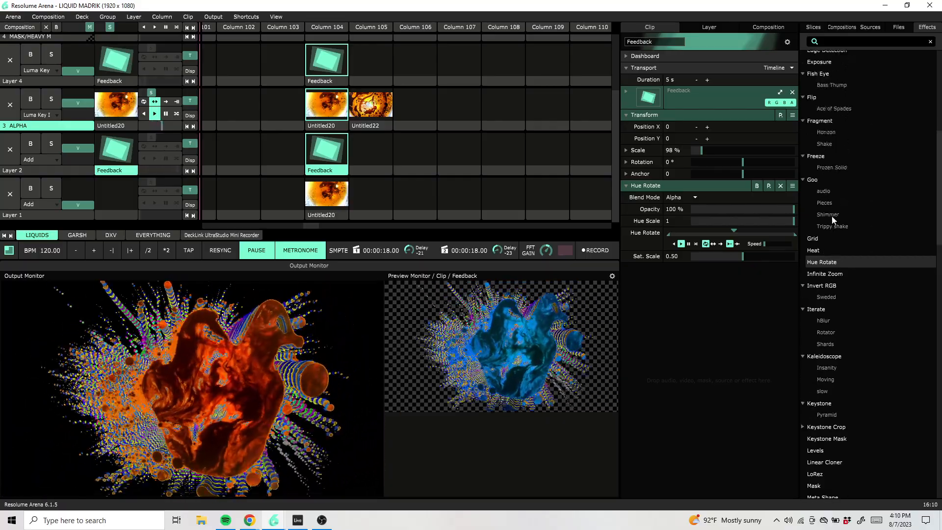
drag(832, 222, 744, 323)
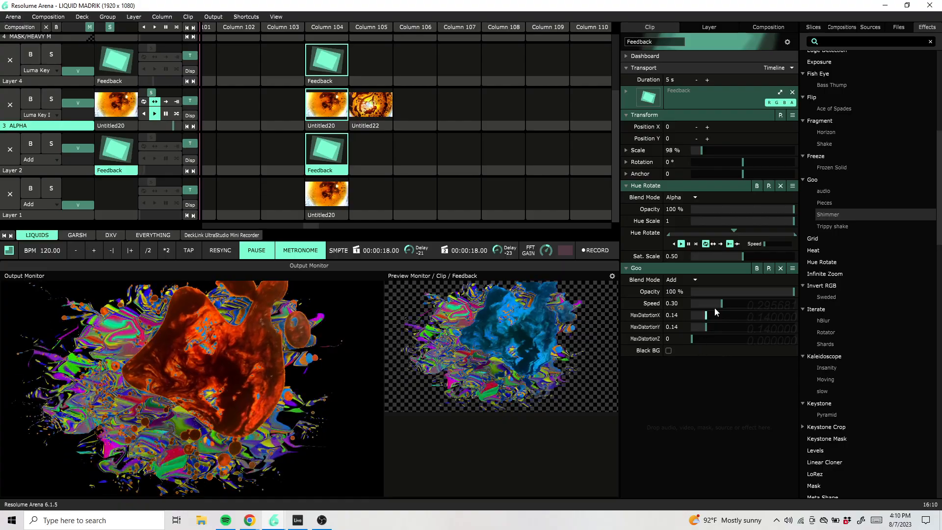
drag(720, 304, 679, 315)
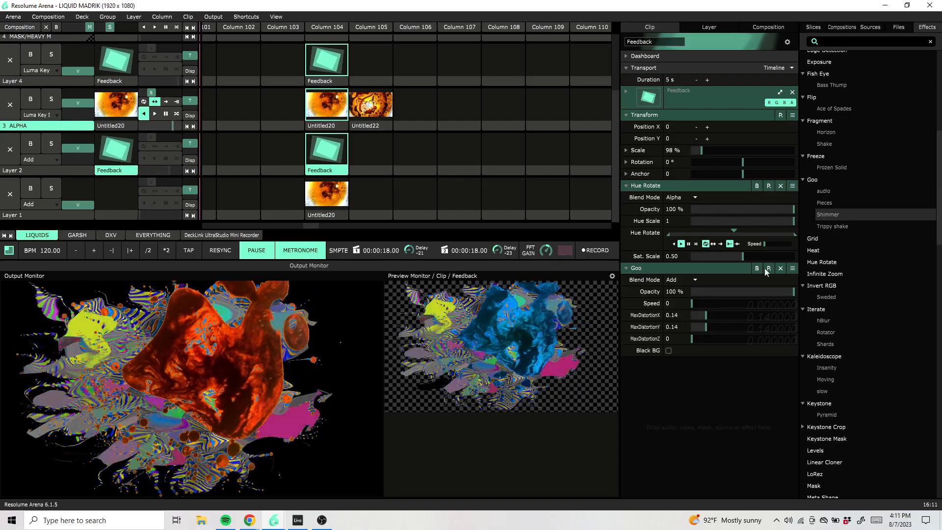
mouse_move(706, 333)
drag(707, 329, 698, 324)
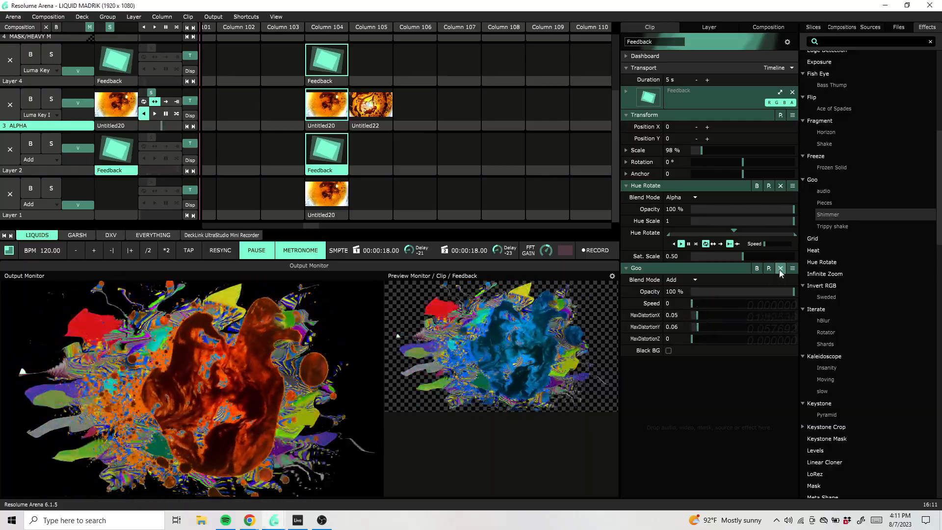
click(781, 268)
Bypass the Hue Rotate effect and add the Invert RGB effect to Layer 2's Feedback clip.
scroll(823, 136, up, 5)
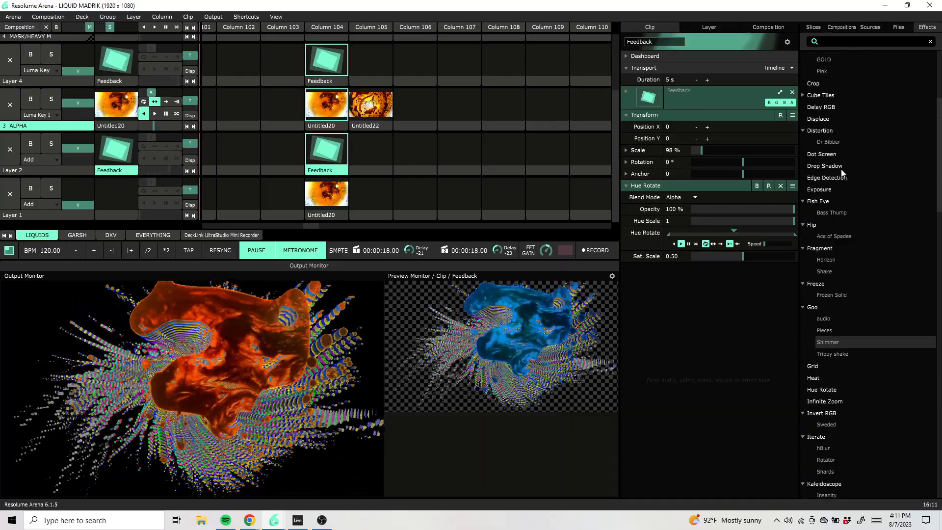
scroll(821, 164, up, 3)
scroll(820, 165, up, 1)
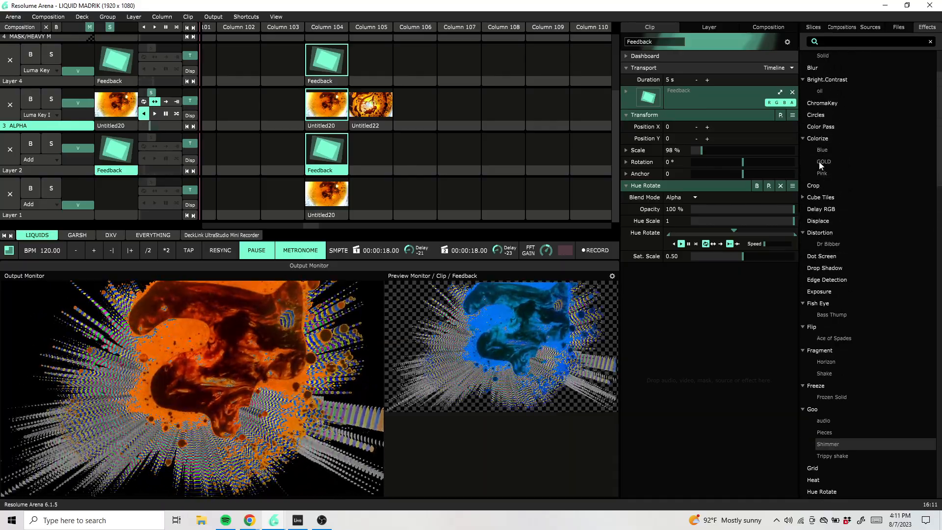
scroll(819, 161, down, 7)
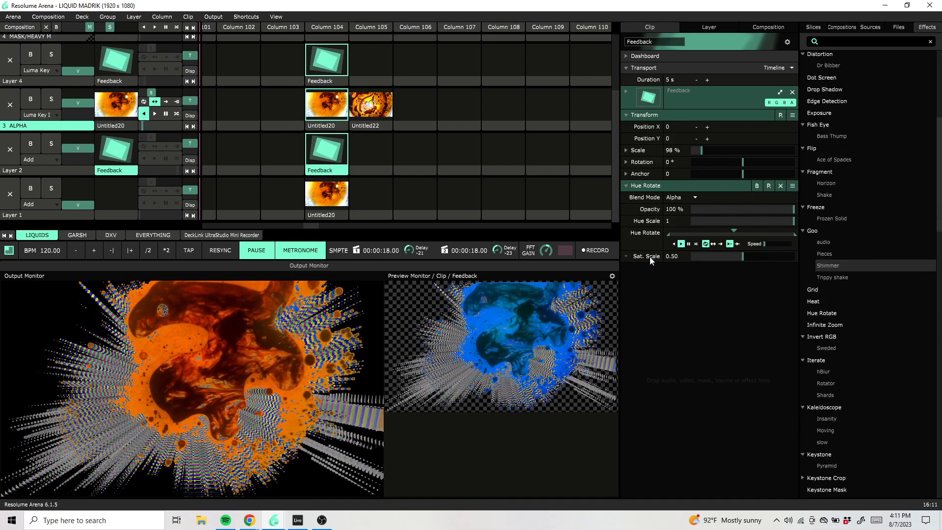
click(756, 186)
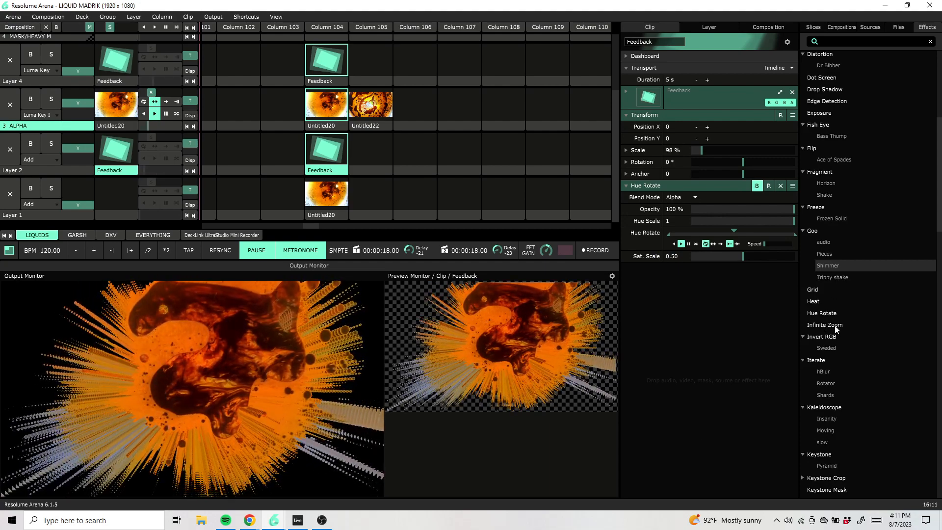
drag(796, 336, 729, 323)
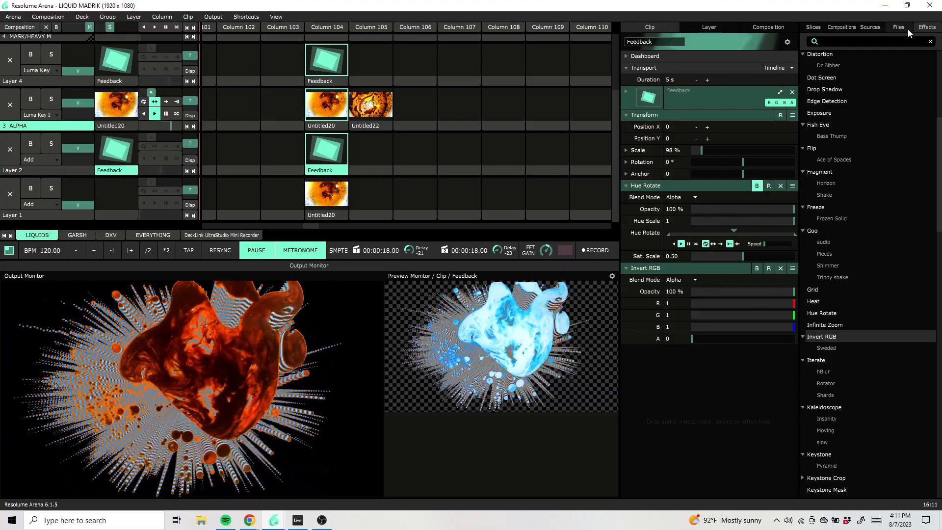
Add the Kaleidoscope effect's slow preset to Layer 2's Feedback clip below Invert RGB.
click(907, 29)
click(920, 28)
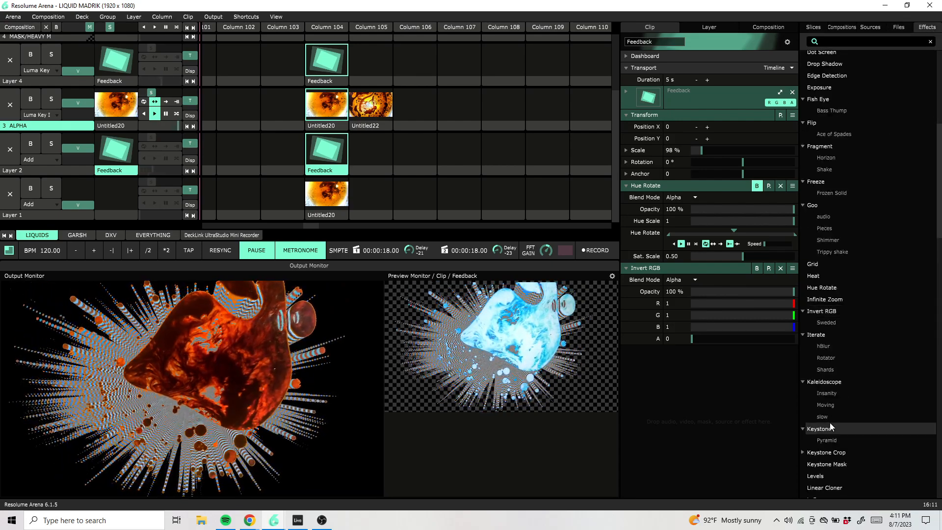
drag(831, 418, 679, 369)
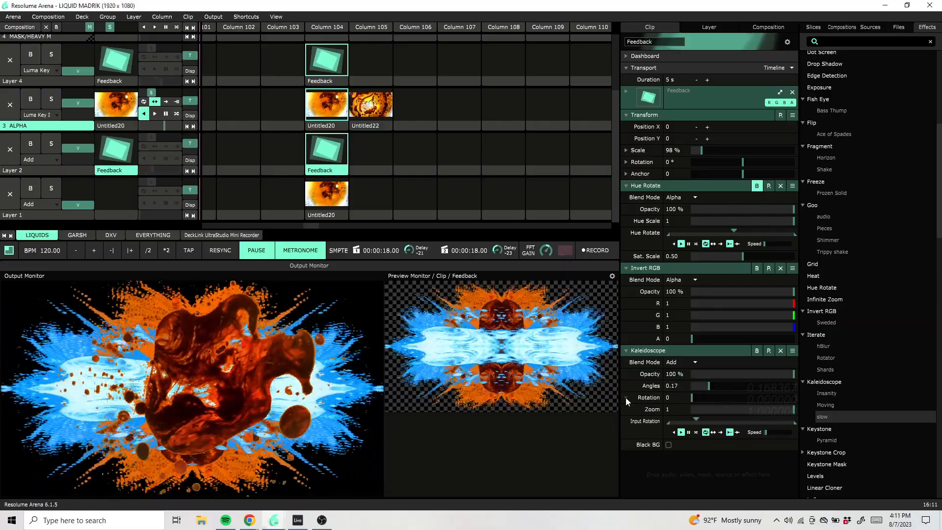
Animate the Kaleidoscope's Rotation with Timeline at a reduced speed and set its Angles to 0.11.
click(626, 398)
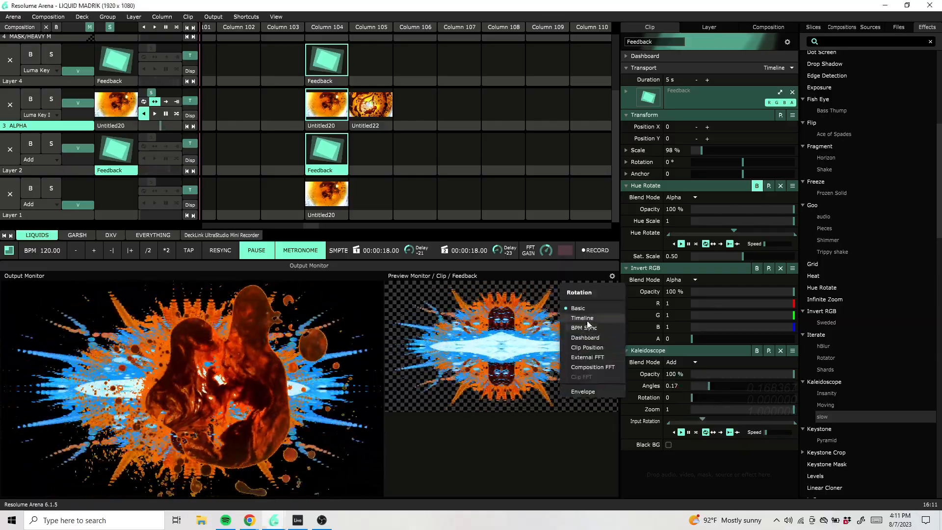
click(587, 319)
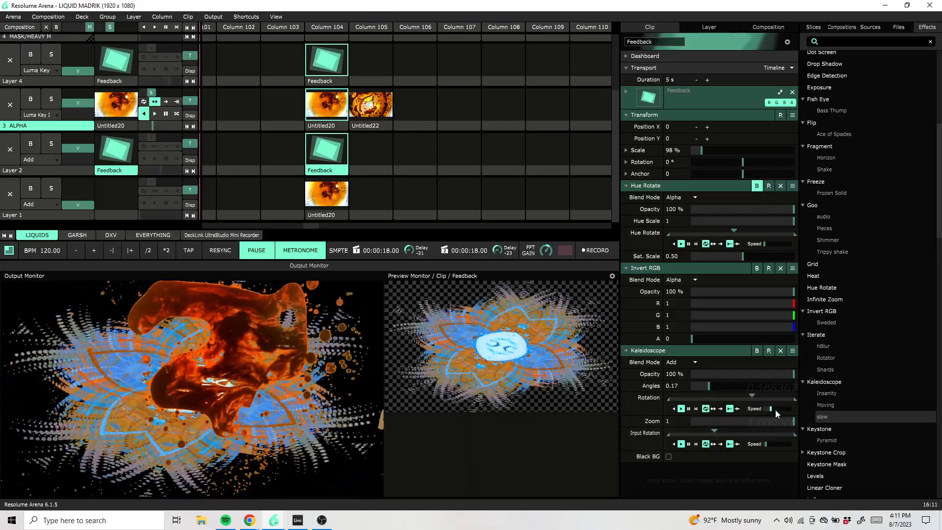
mouse_move(771, 409)
mouse_down()
mouse_move(762, 415)
mouse_move(773, 394)
mouse_up()
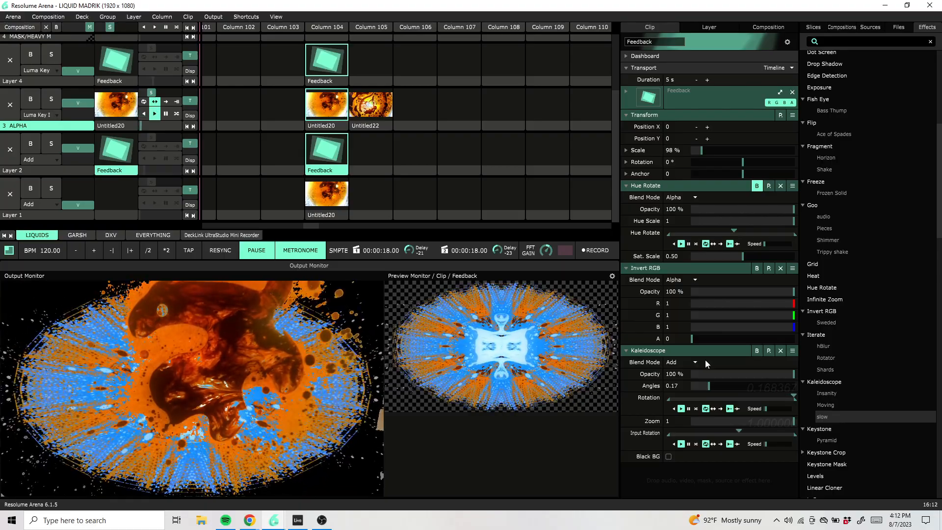
drag(710, 387, 704, 397)
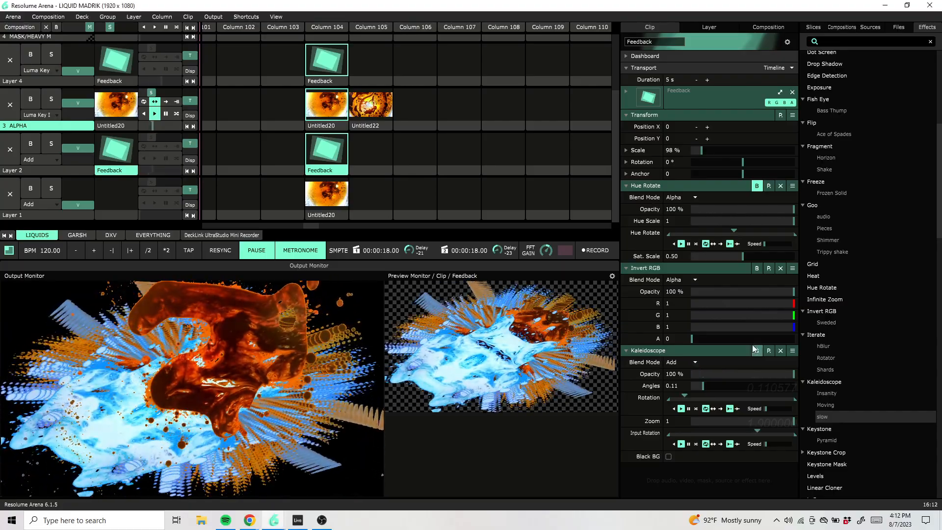
Bypass the Kaleidoscope effect and collapse the settings of Kaleidoscope, Invert RGB and Hue Rotate.
click(756, 351)
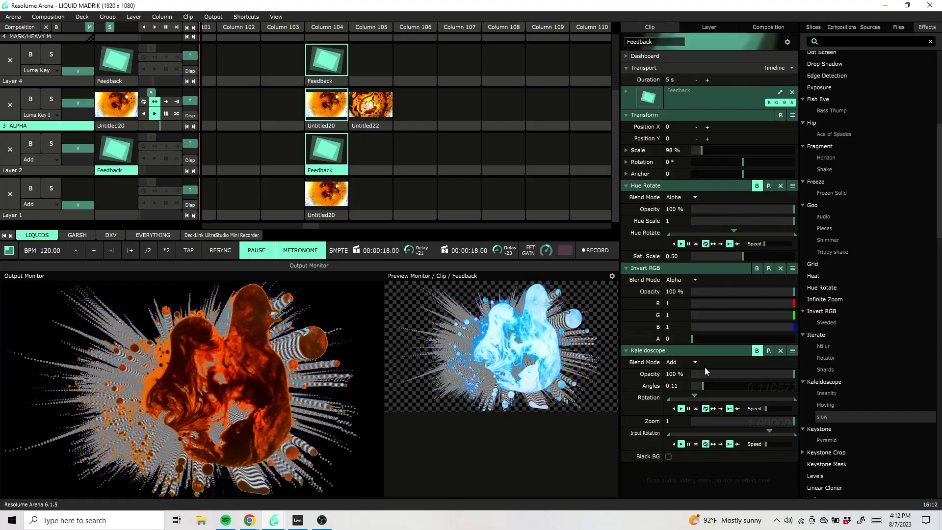
click(626, 350)
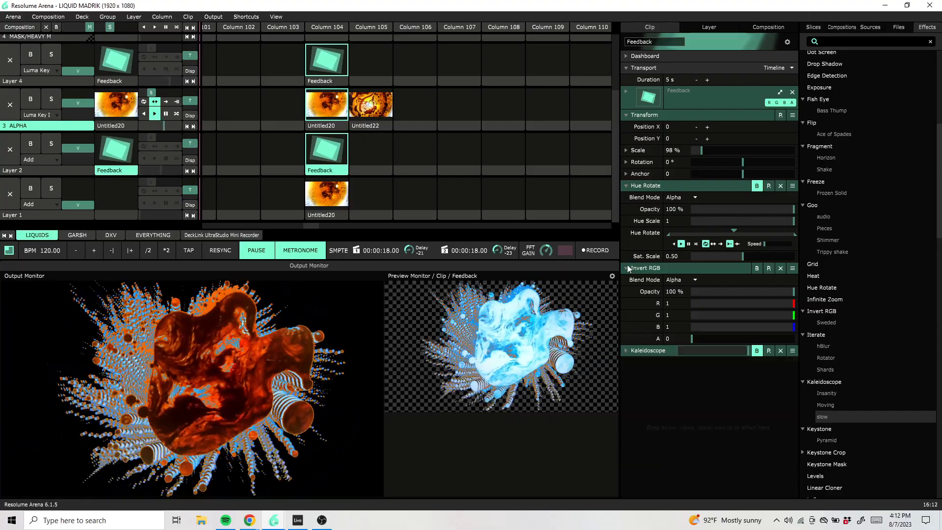
click(626, 268)
click(626, 185)
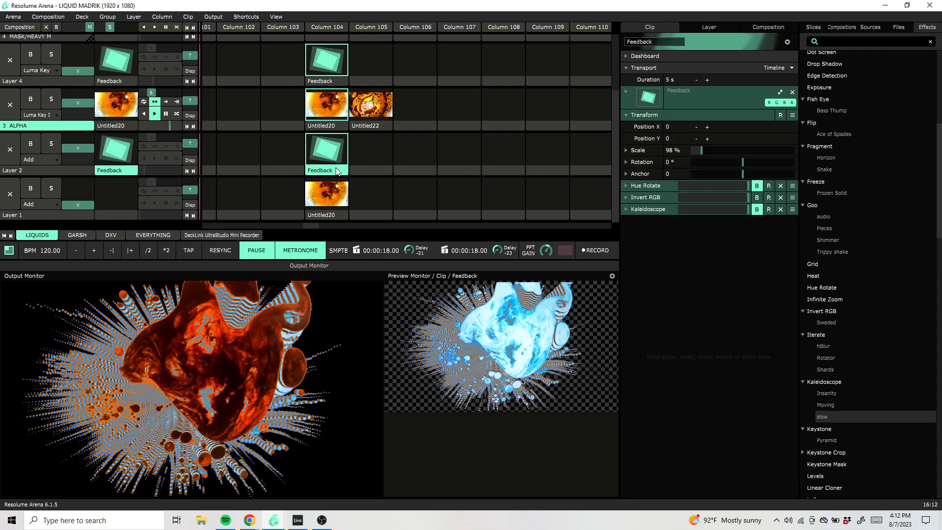
Collapse the composition's Hue Rotate settings and turn on the composition's Kaleidoscope effect.
click(770, 26)
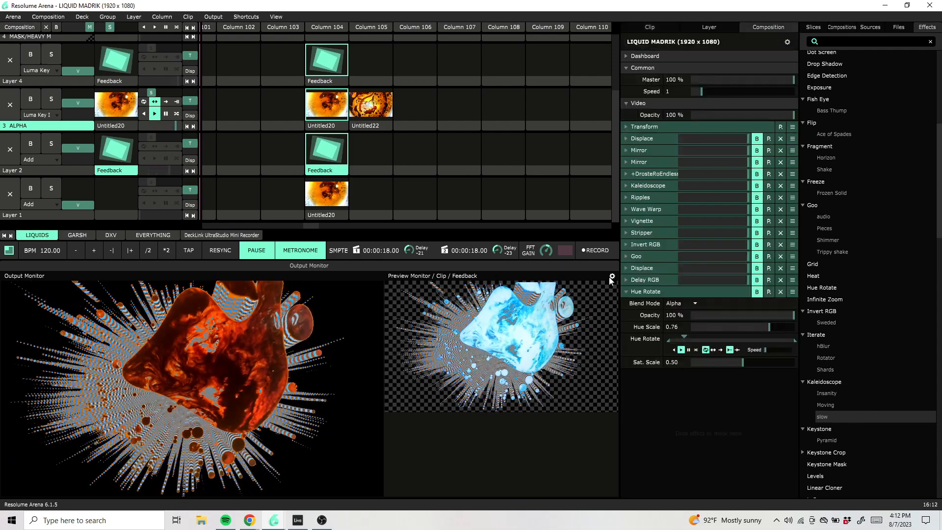
click(624, 291)
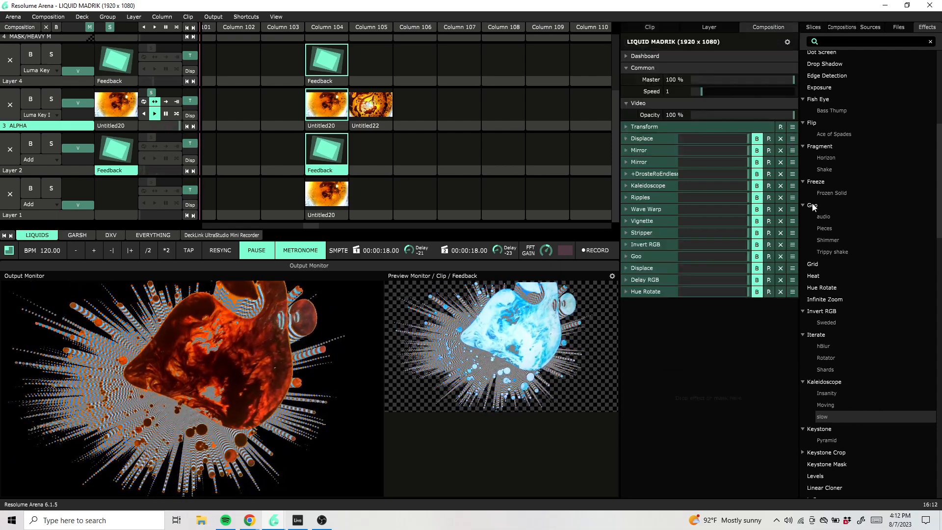
click(757, 186)
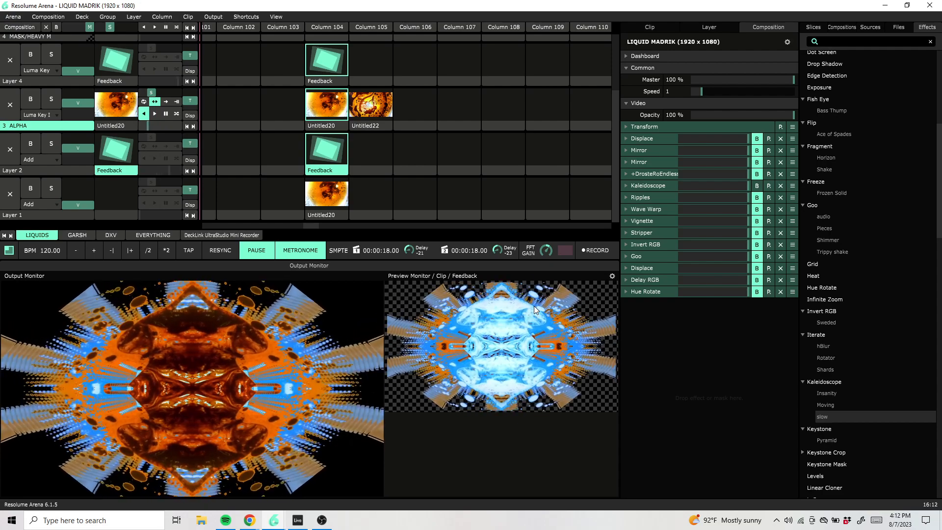
Trigger the displace rotate feedback clip in Column 2 of Layer 2.
drag(314, 226, 190, 237)
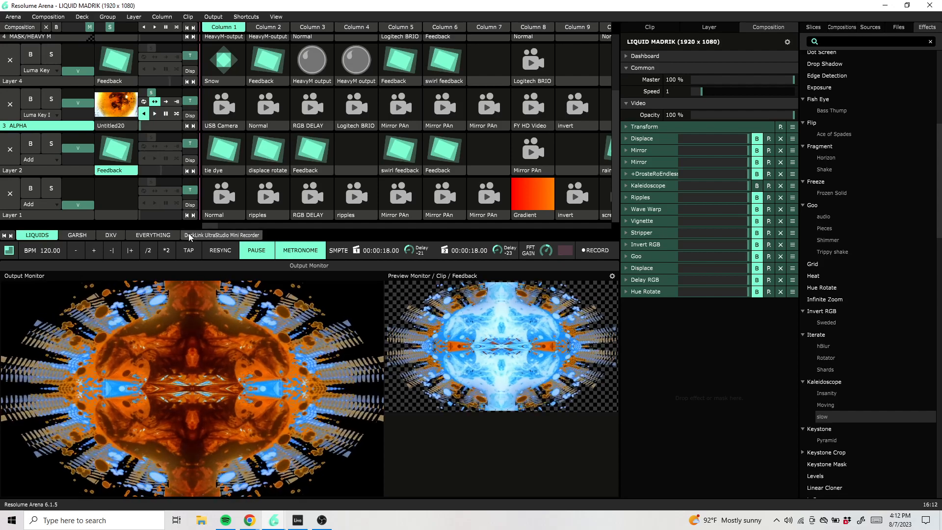
click(268, 161)
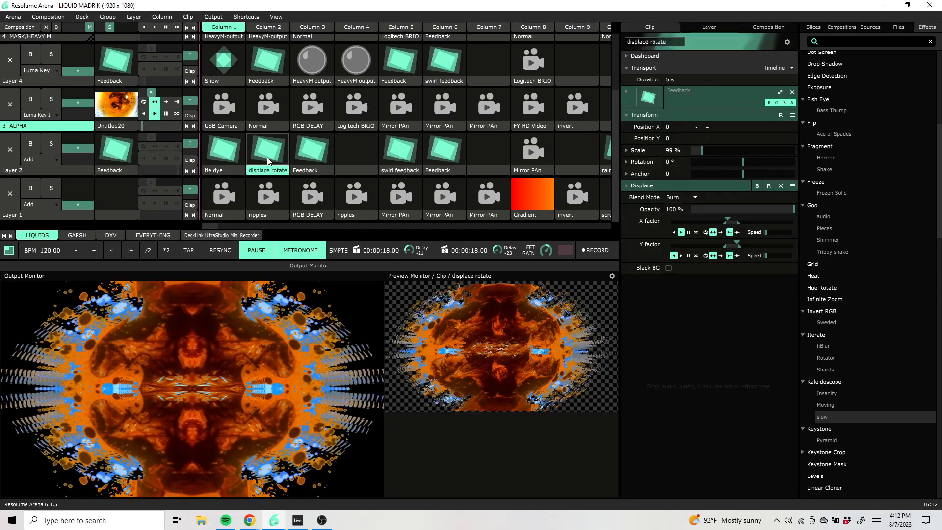
click(271, 152)
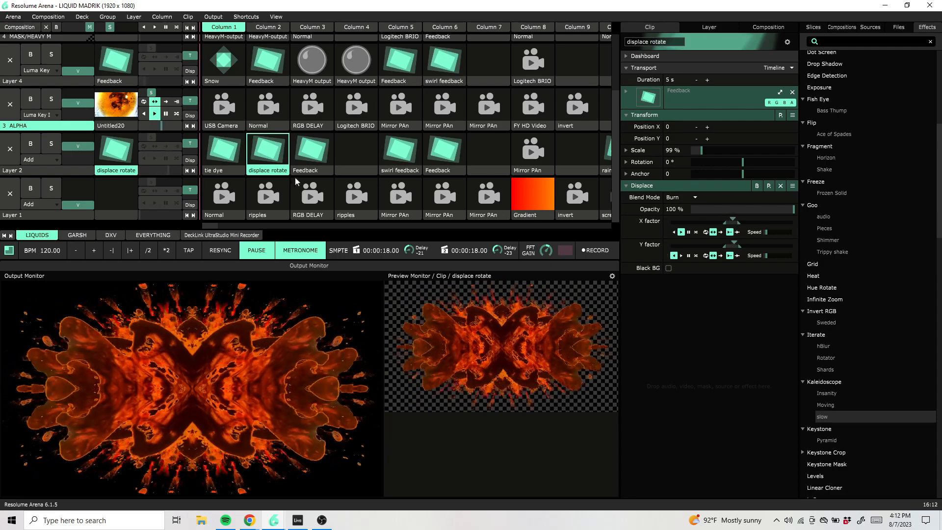
Move the tie dye feedback clip to Layer 4's Column 1, play it without a Layer 2 clip, and raise Layer 4's opacity to full.
click(224, 160)
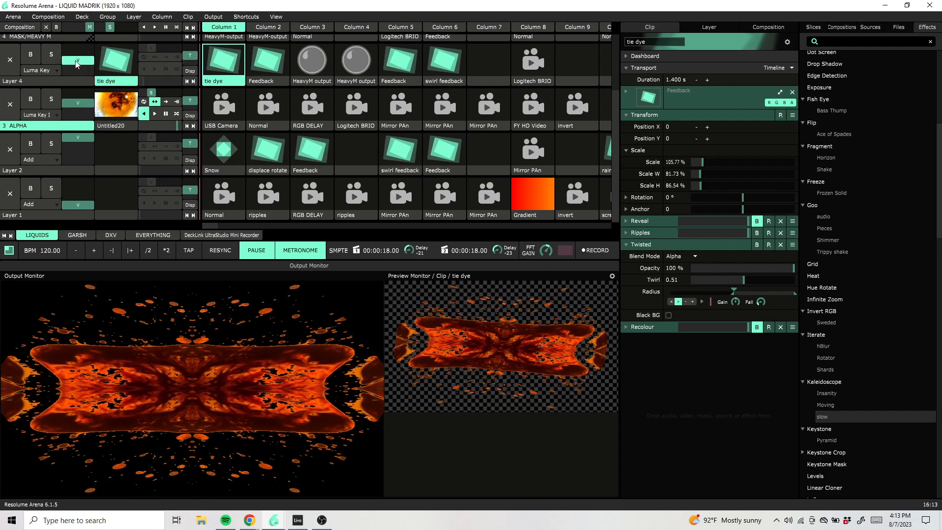
drag(77, 57, 78, 48)
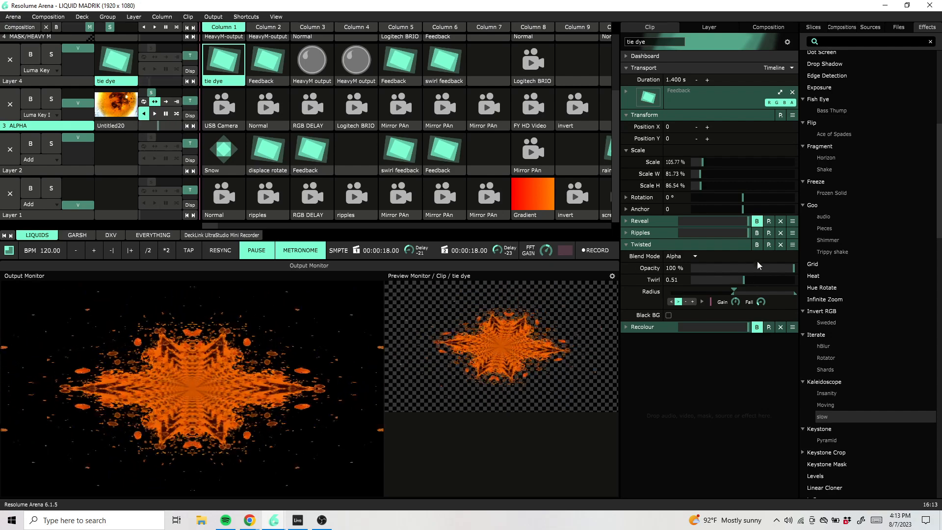
Switch to Chrome to view the Pretty Lights live video on YouTube, and return to Resolume Arena.
click(251, 522)
click(195, 504)
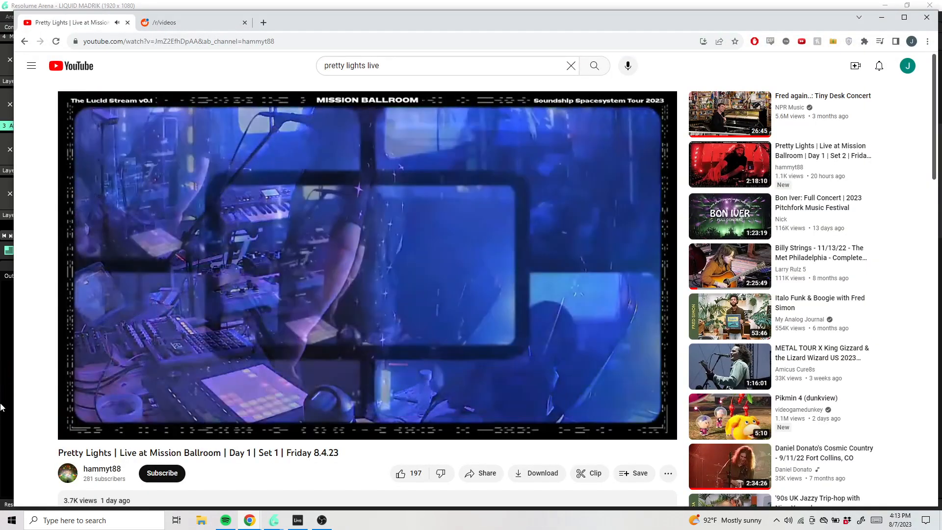
click(5, 410)
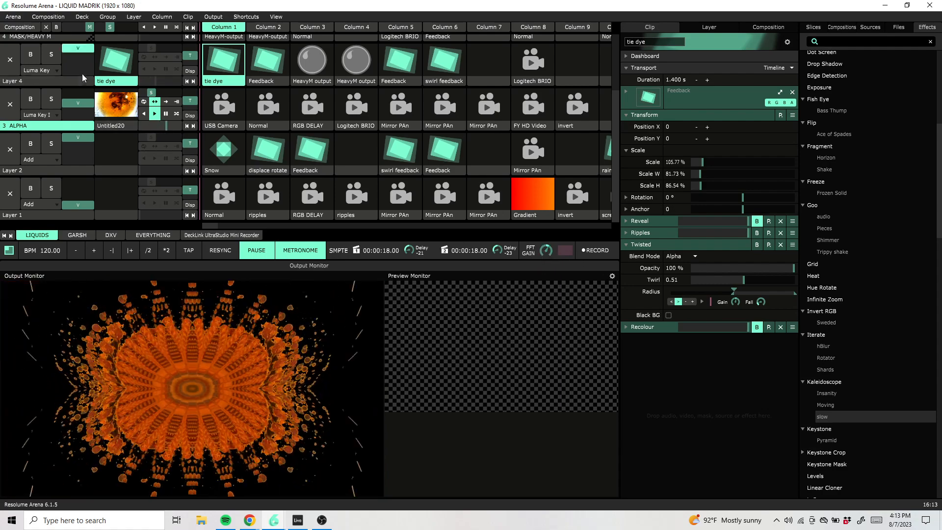
Lower Layer 4's video opacity slightly below full and bring the clips around Columns 19 to 27 into view.
drag(81, 49, 82, 61)
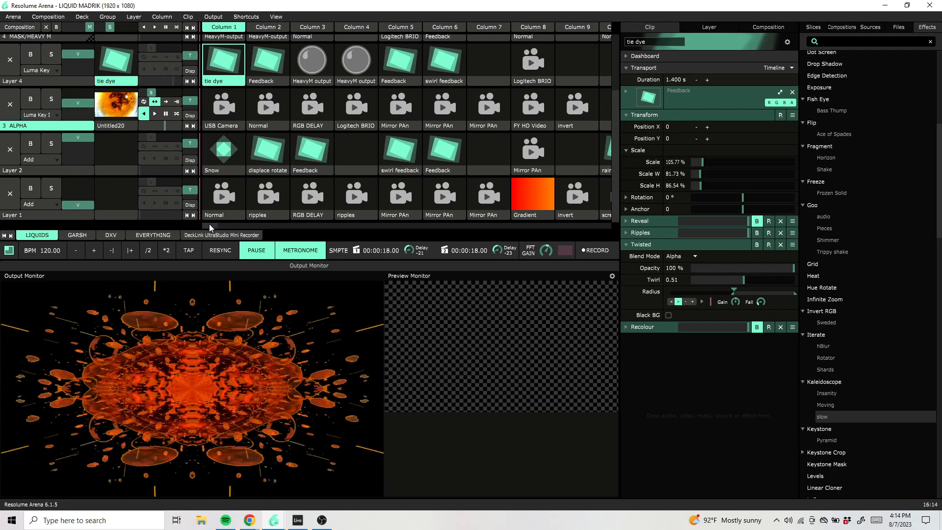
drag(209, 224, 227, 223)
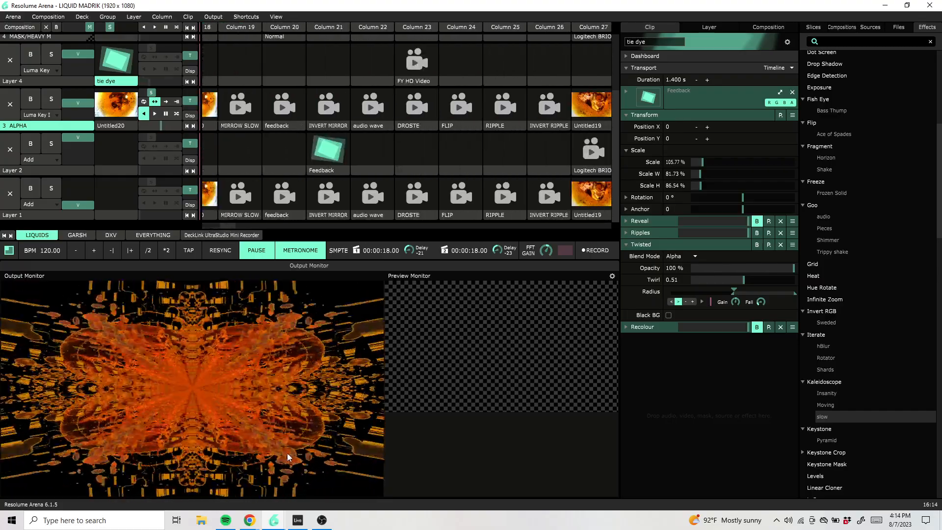